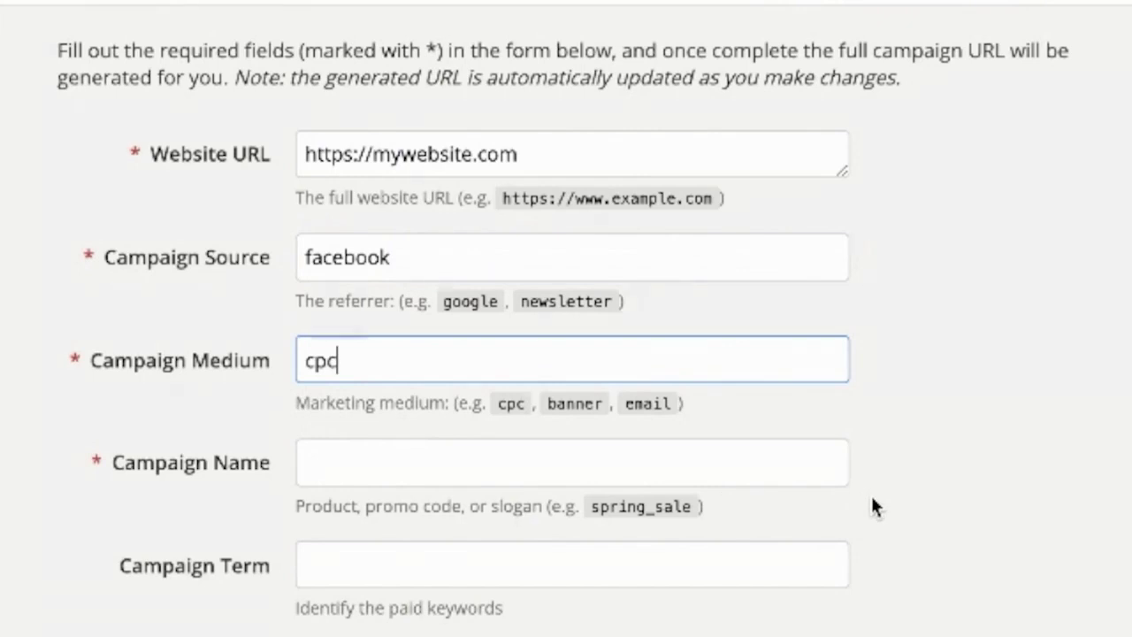
Set the campaign name to websitepromo and the campaign content to image1
click(375, 461)
text(websi)
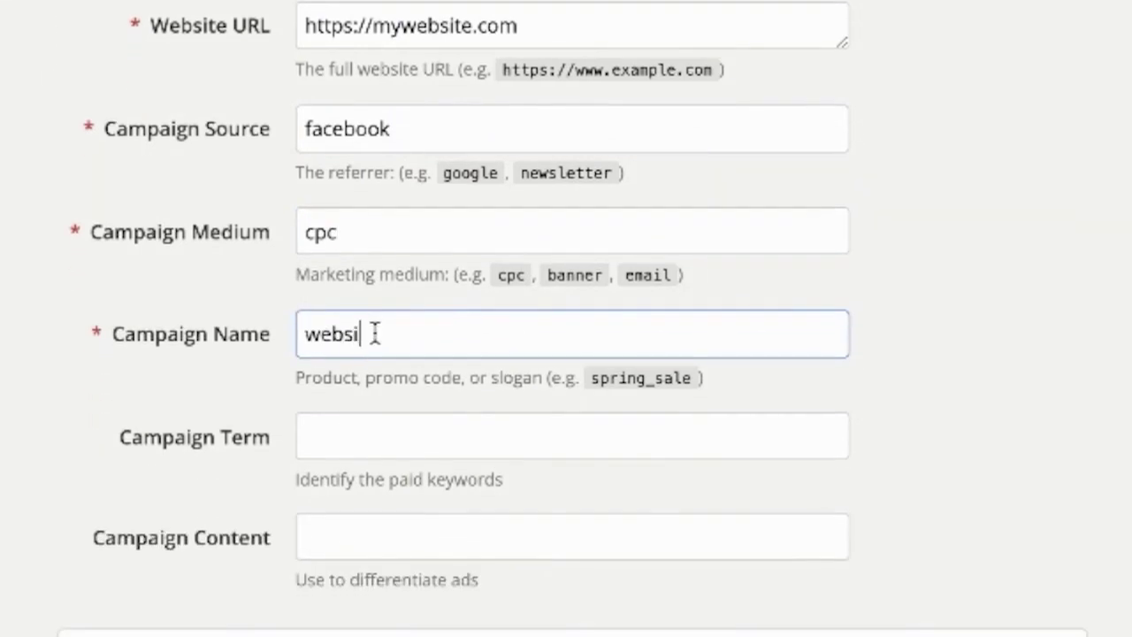
text(tepromo)
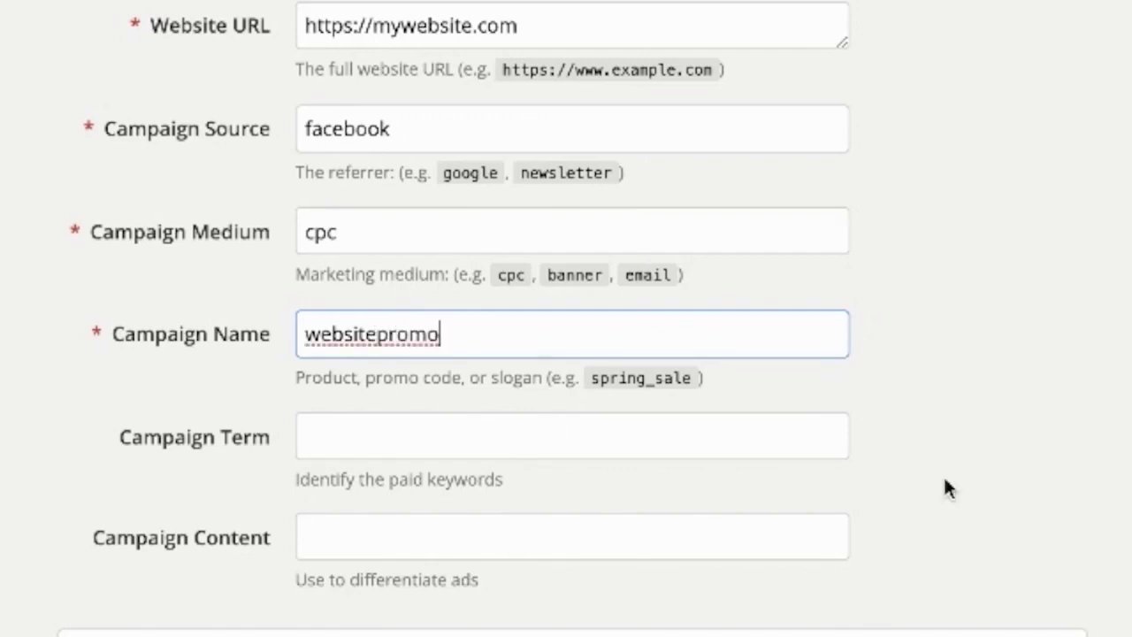
click(370, 542)
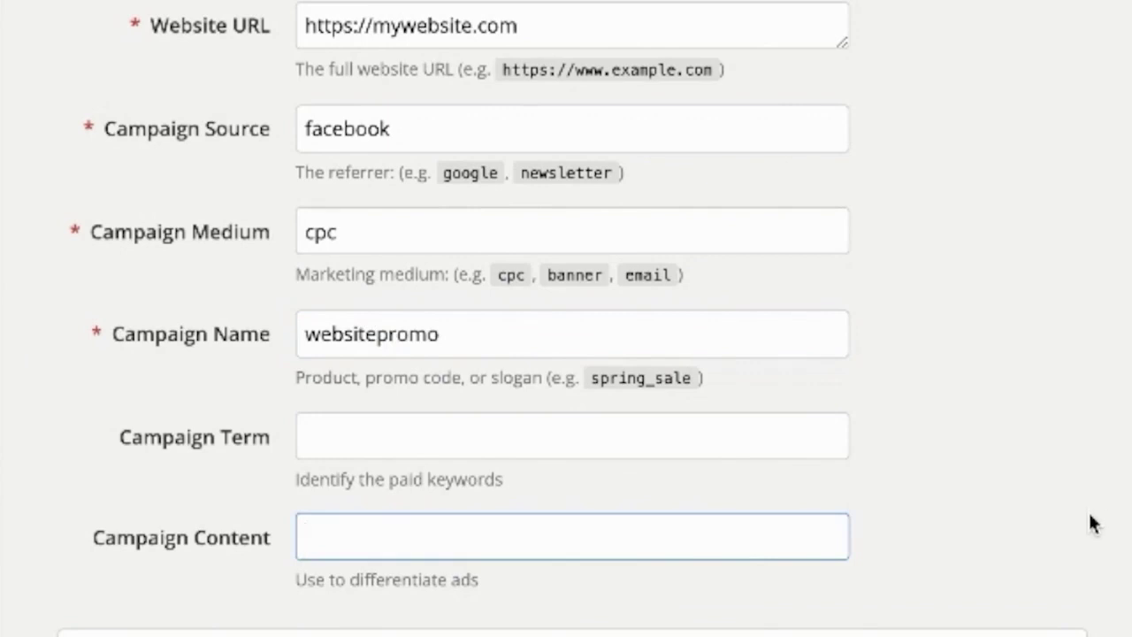
text(image1)
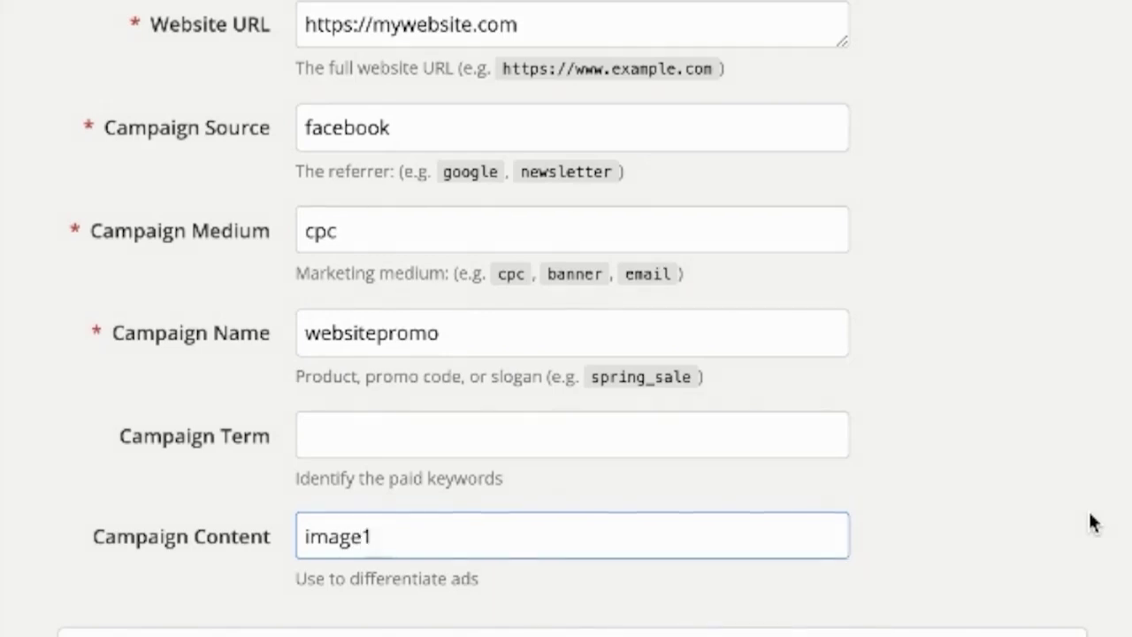
Select the full generated campaign URL in the sharing section to review its parameters
scroll(1092, 523, down, 1)
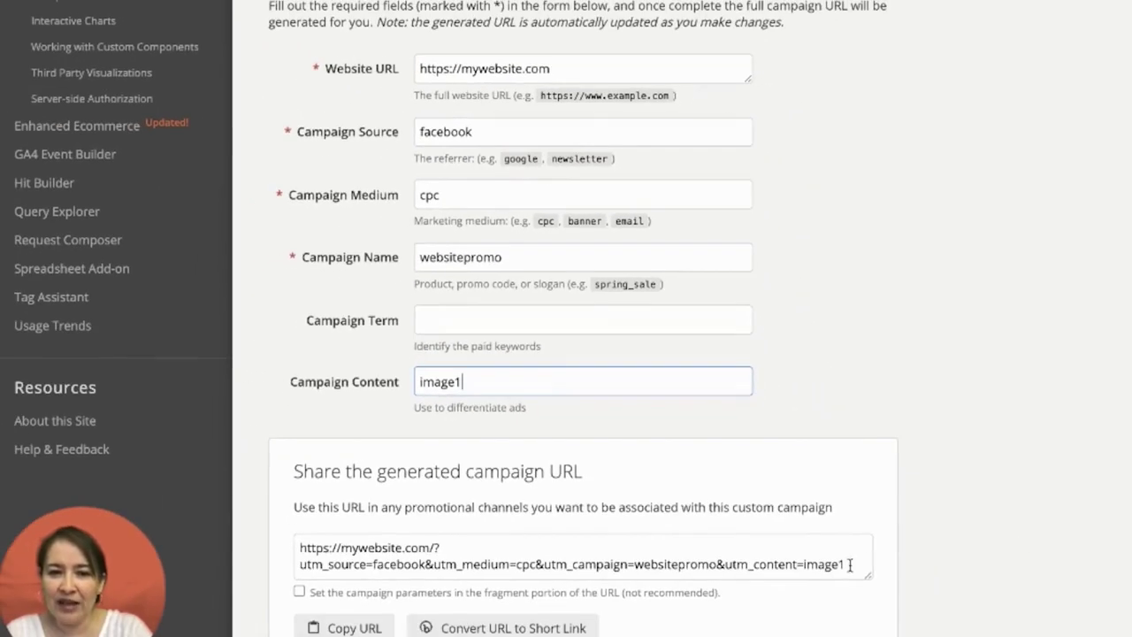
drag(850, 564, 278, 550)
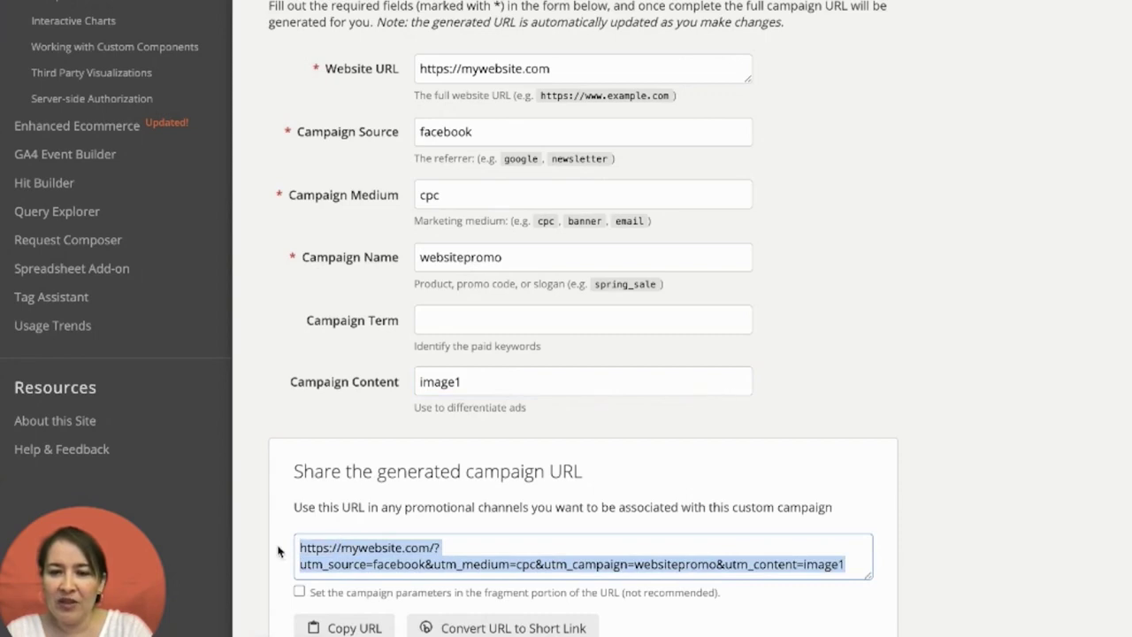
click(1016, 481)
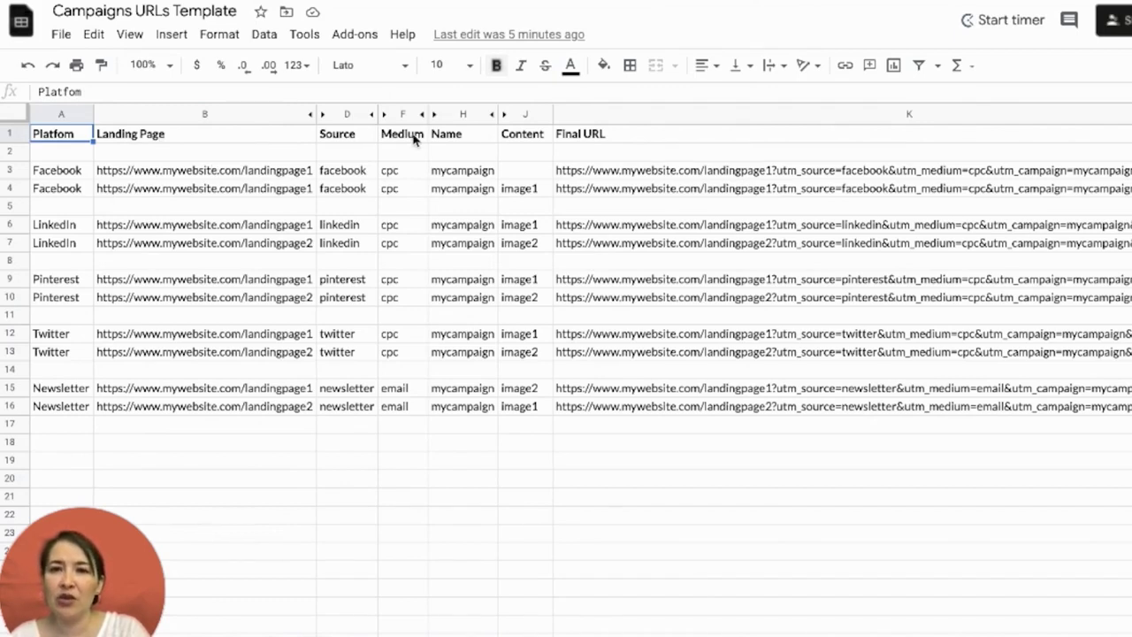
In the Campaigns URLs Template in Google Sheets, rename the column J header to Ad and the column H header to Campaign
click(533, 138)
text(Ad)
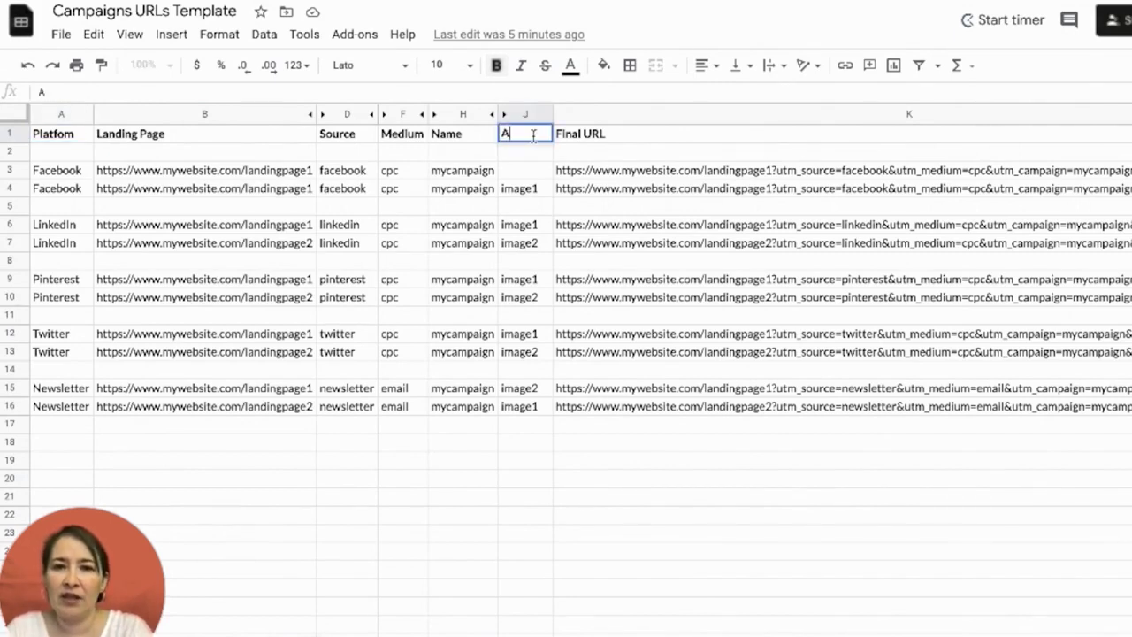
key(Return)
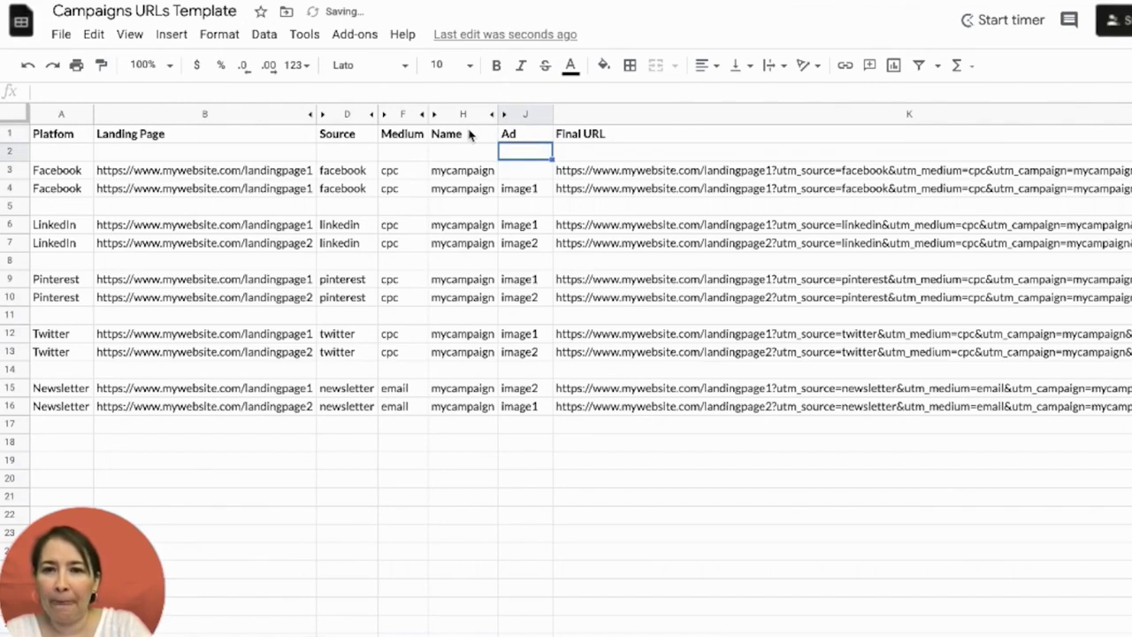
click(469, 132)
text(Campaign)
key(Return)
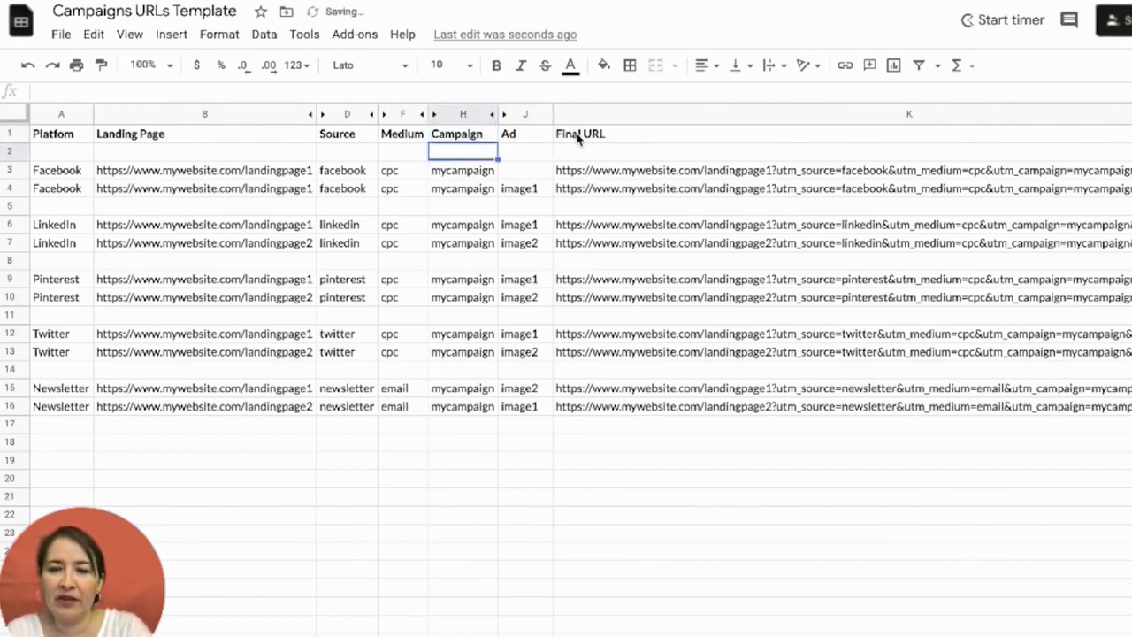
Clear the ad value in the second Facebook row, cell J4
click(580, 138)
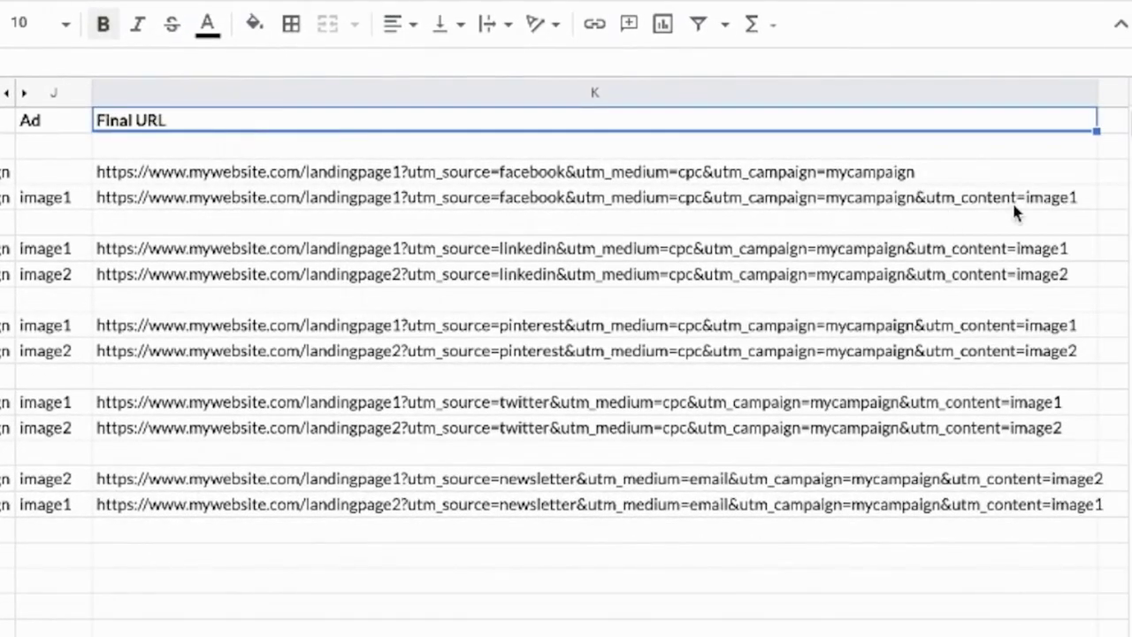
click(65, 198)
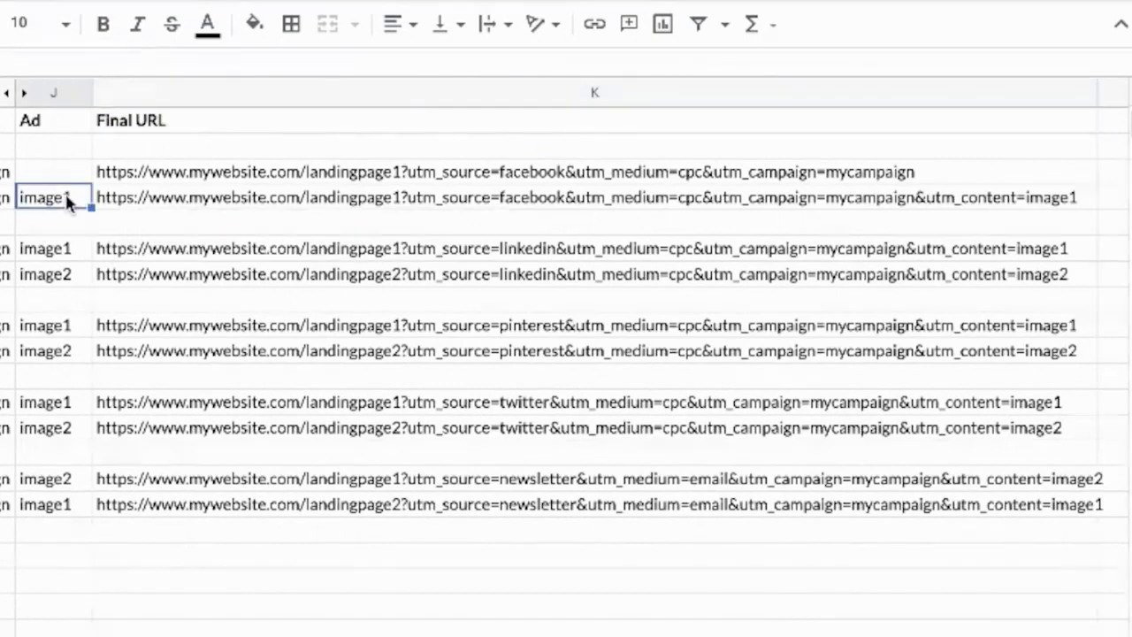
key(Delete)
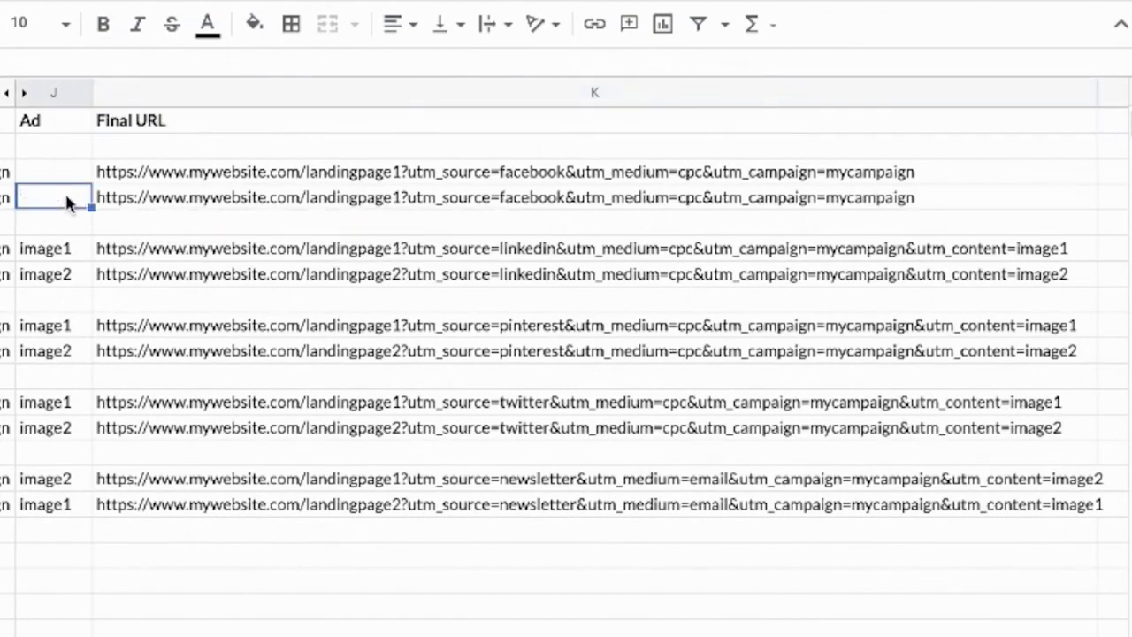
click(939, 225)
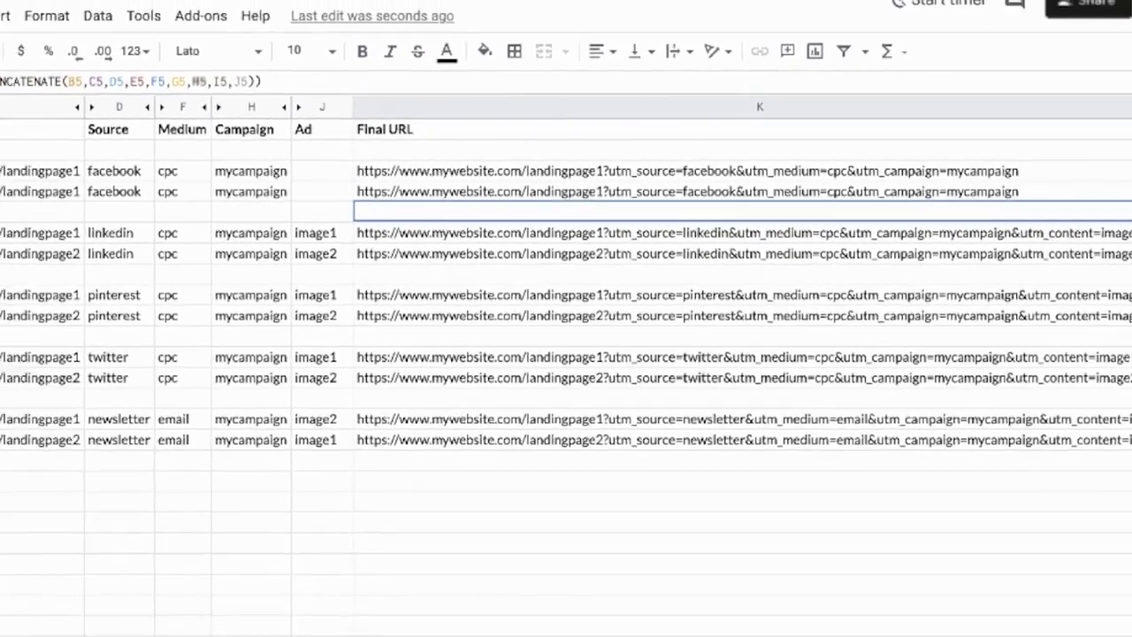
Enter Instagram as the platform in cell A18, below the Newsletter rows
click(149, 207)
key(Left)
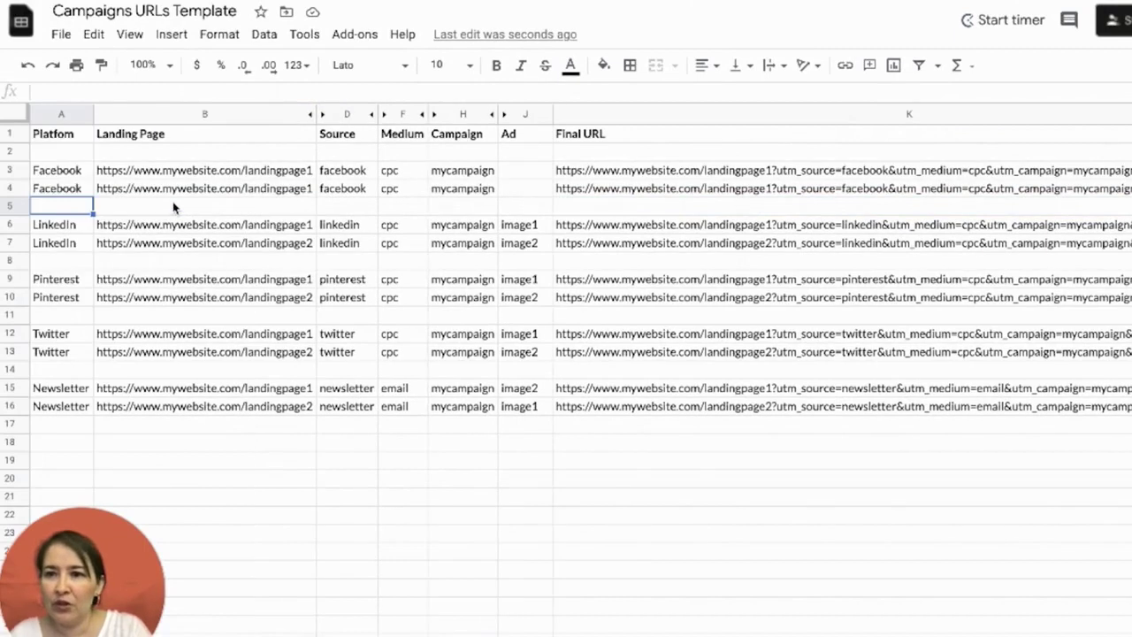
click(76, 444)
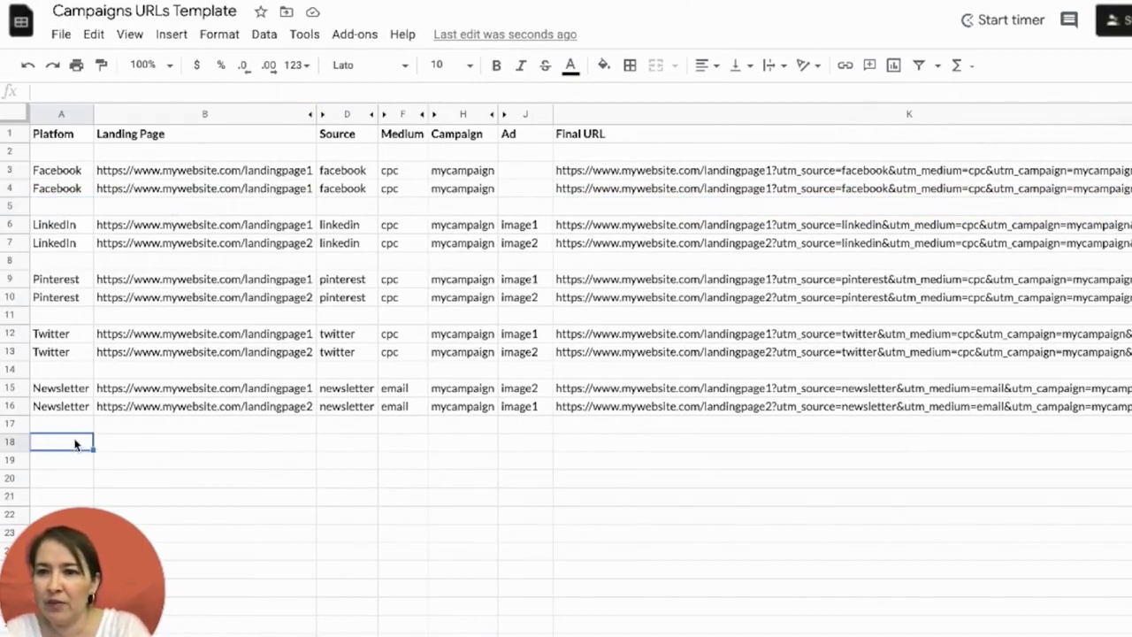
text(Inst)
key(BackSpace)
key(BackSpace)
key(BackSpace)
key(BackSpace)
text(Ins)
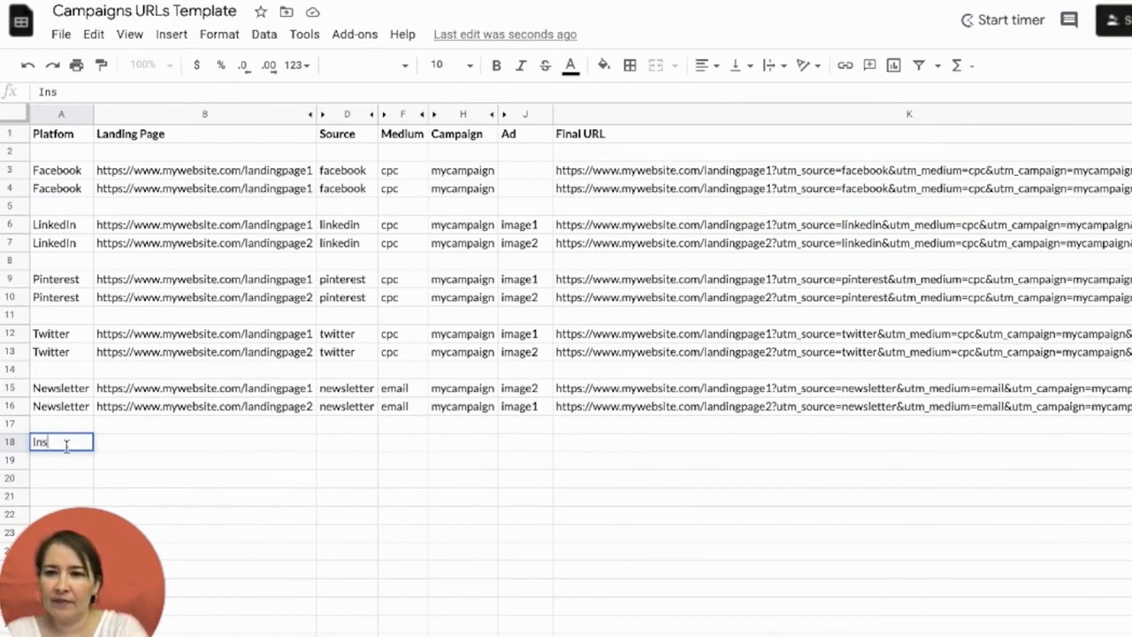
text(tragram)
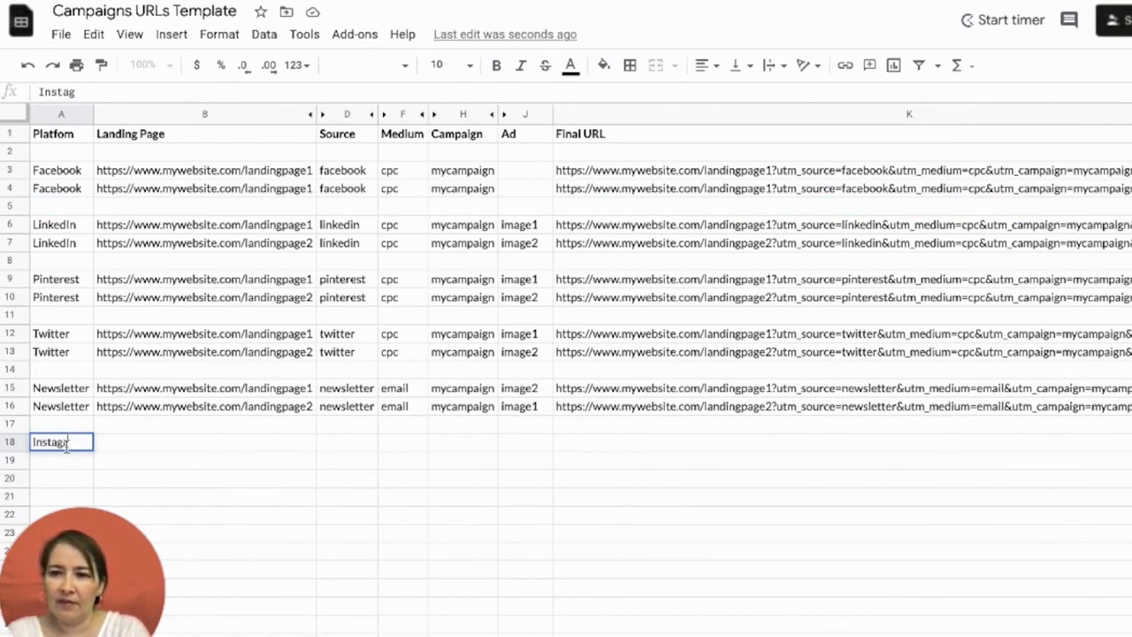
key(Tab)
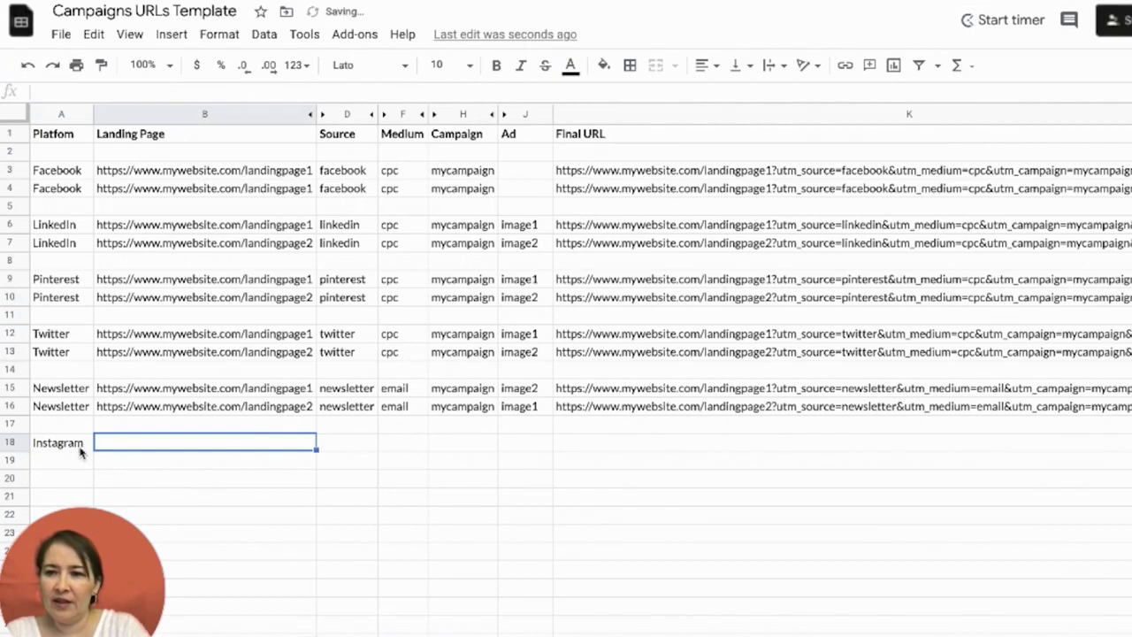
Copy the landingpage1 URL from the first Newsletter row into the Instagram row's landing page cell, B18
click(164, 398)
key(ctrl+c)
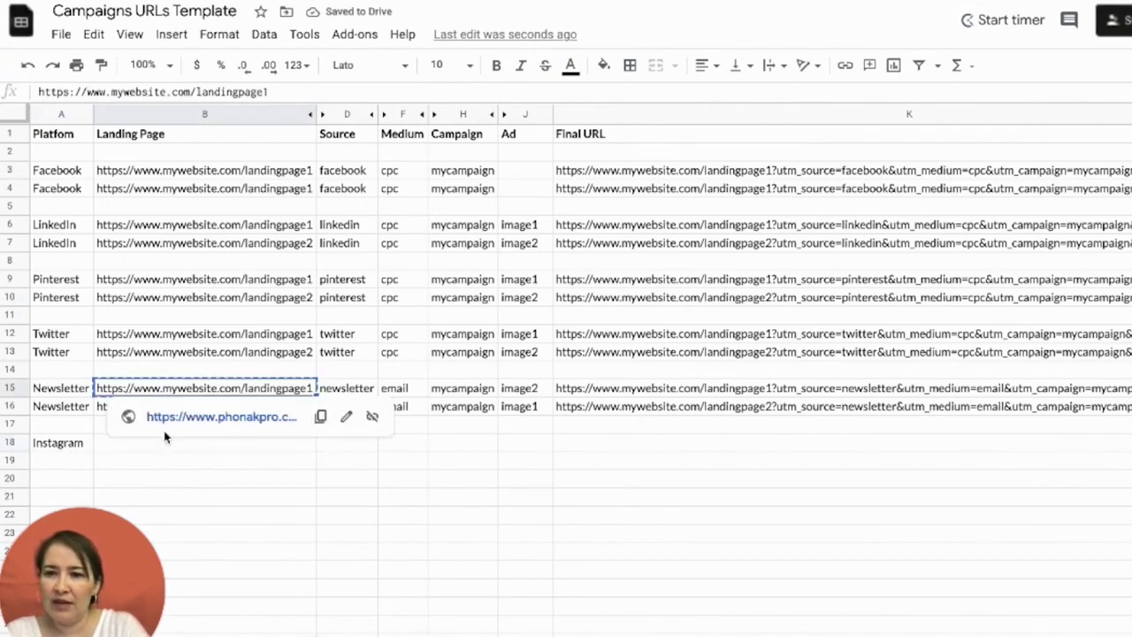
click(124, 447)
key(ctrl+v)
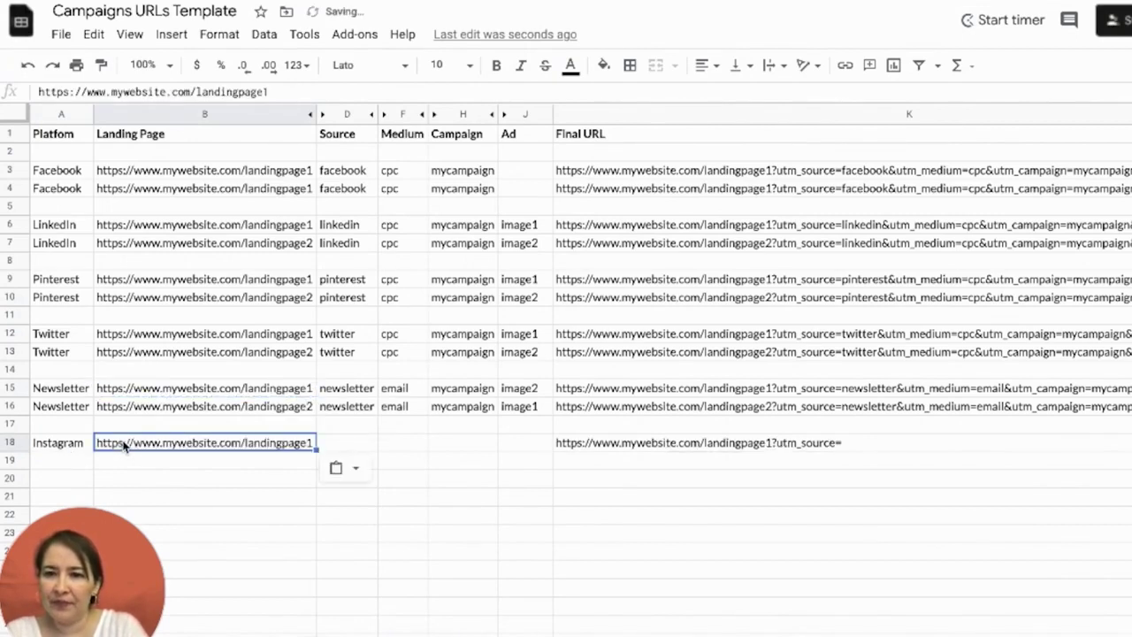
Complete the Instagram row with source instagram, medium cpc, campaign mycampaign and ad image1
key(Tab)
text(instagram)
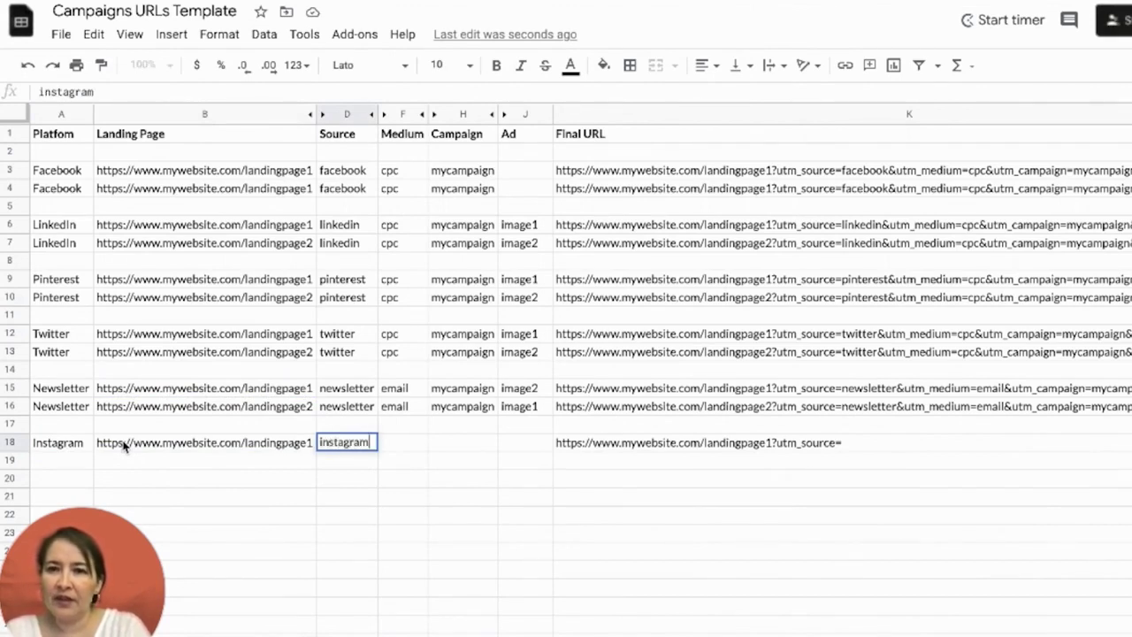
key(Tab)
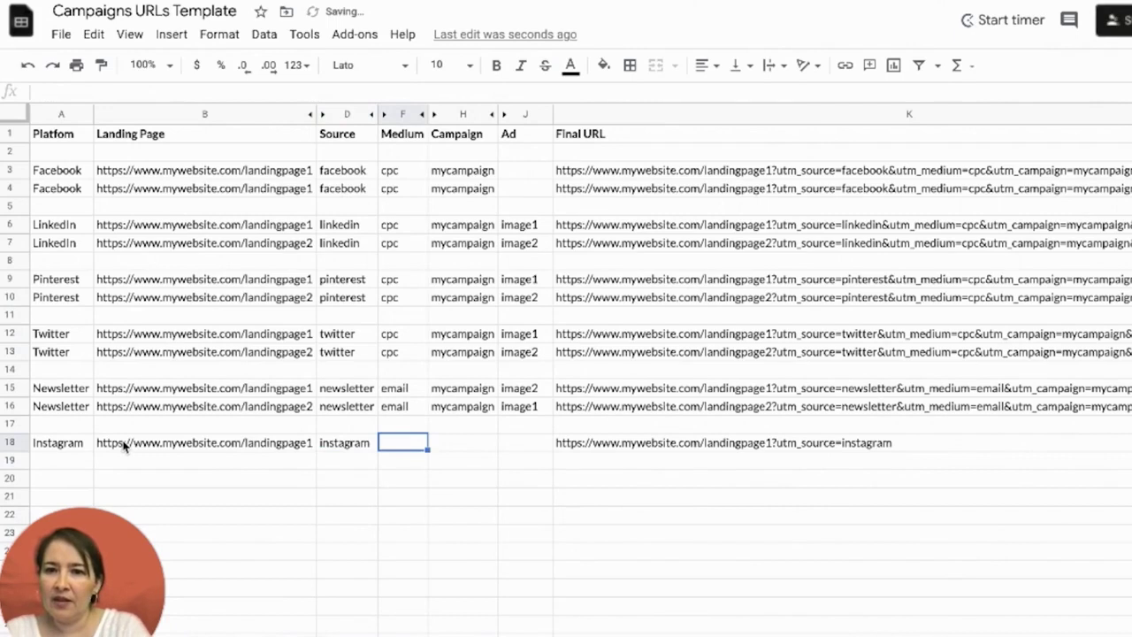
text(cpc)
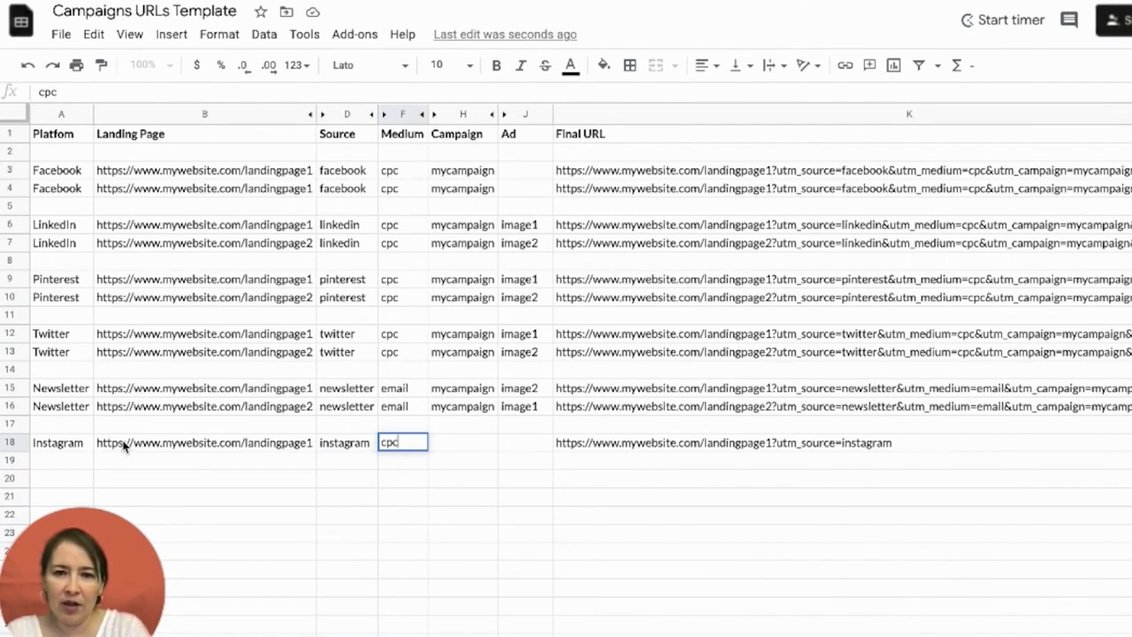
key(Tab)
text(mycampaign)
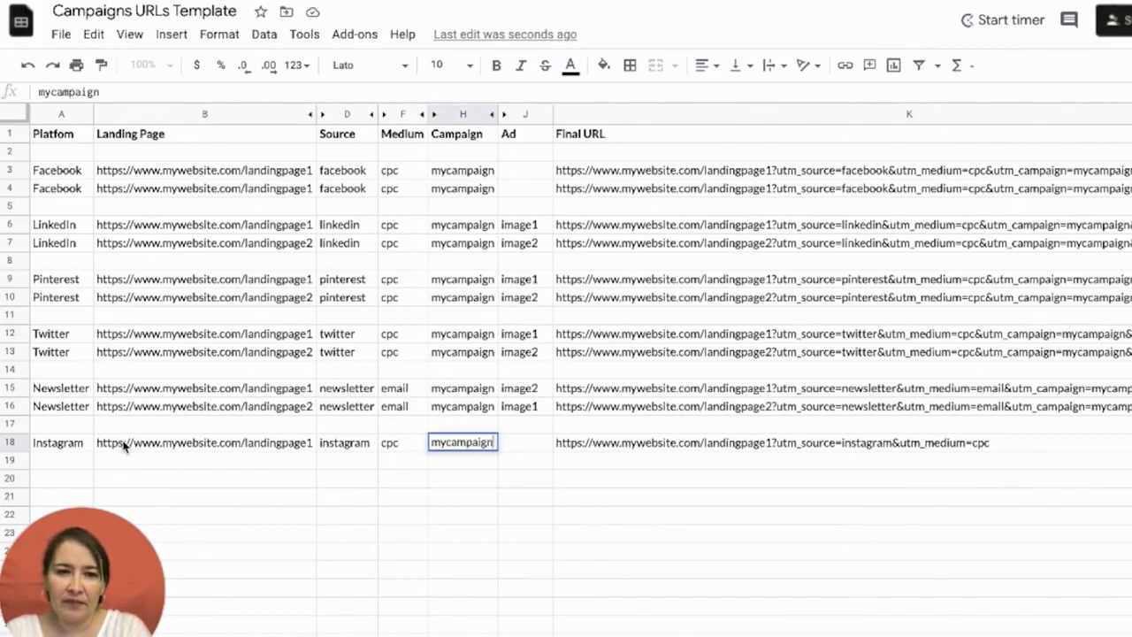
key(Tab)
text(ima)
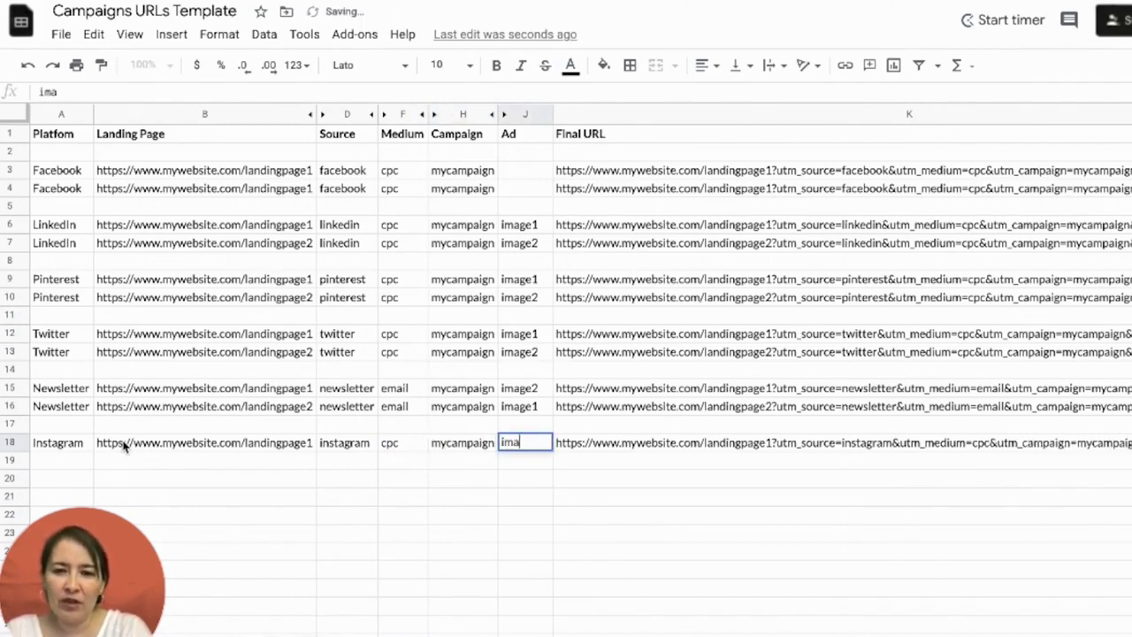
text(ge1)
key(Return)
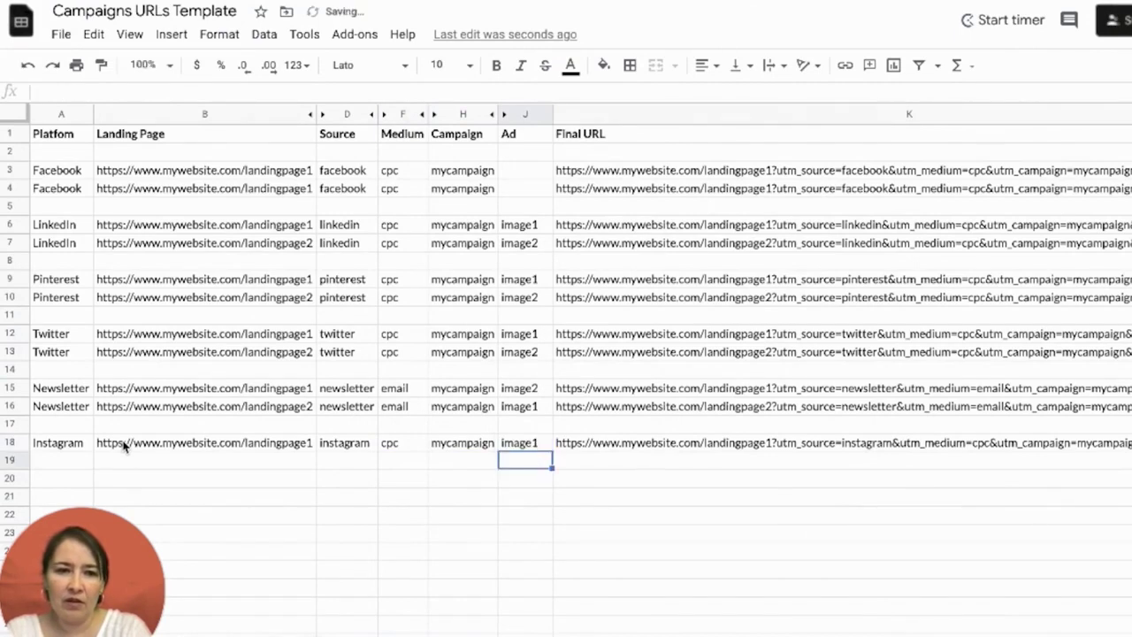
Examine the final URL built for the Instagram row in column K
key(Up)
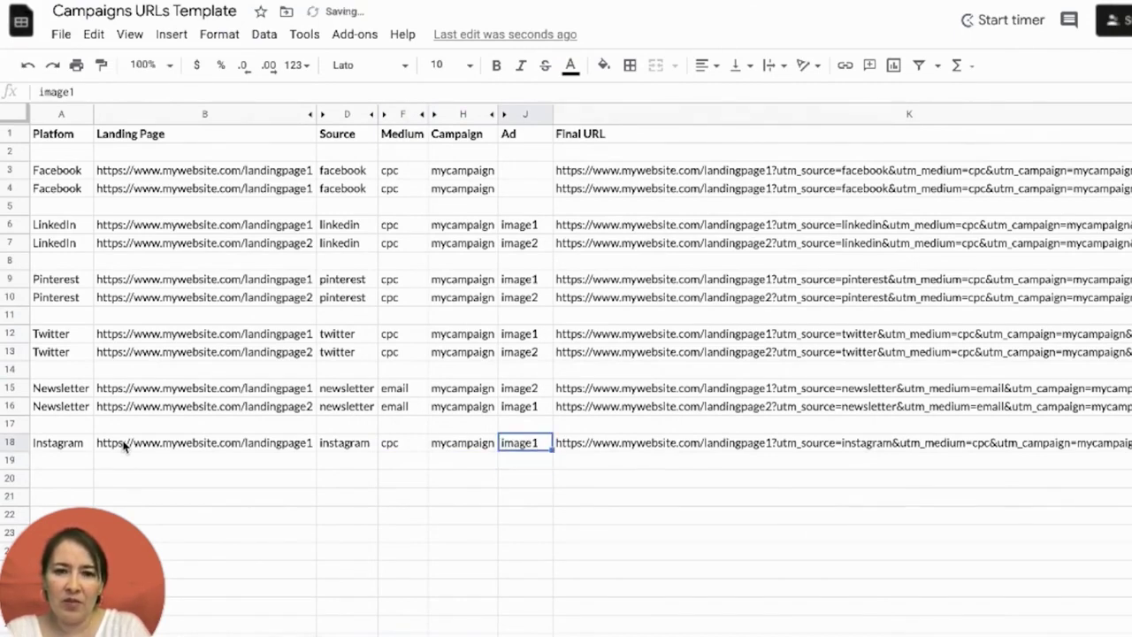
key(Right)
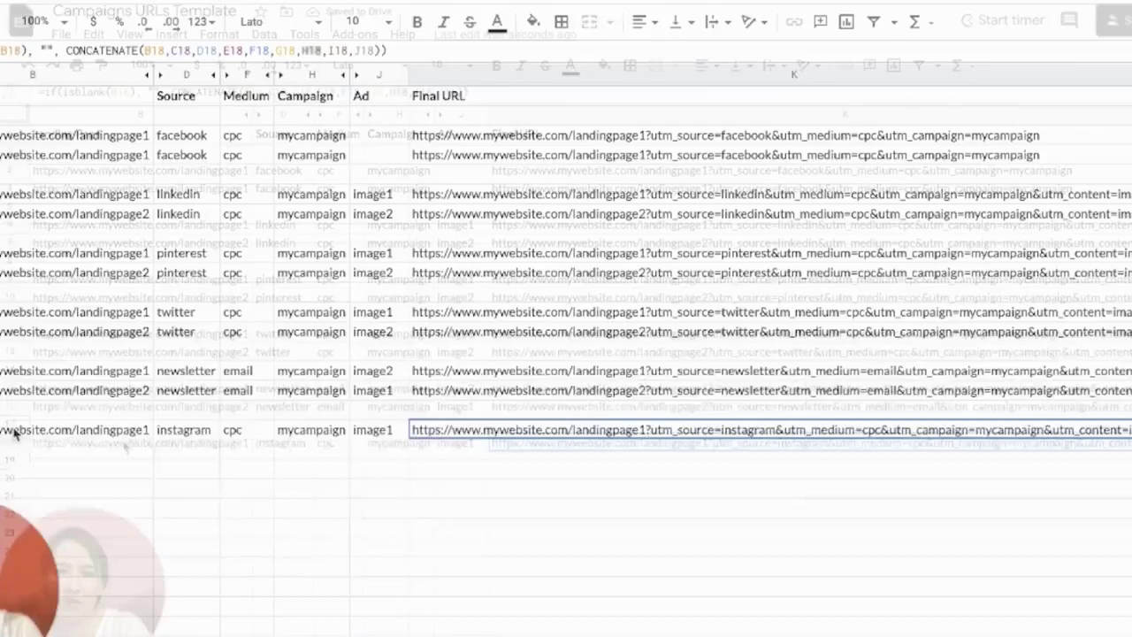
key(Down)
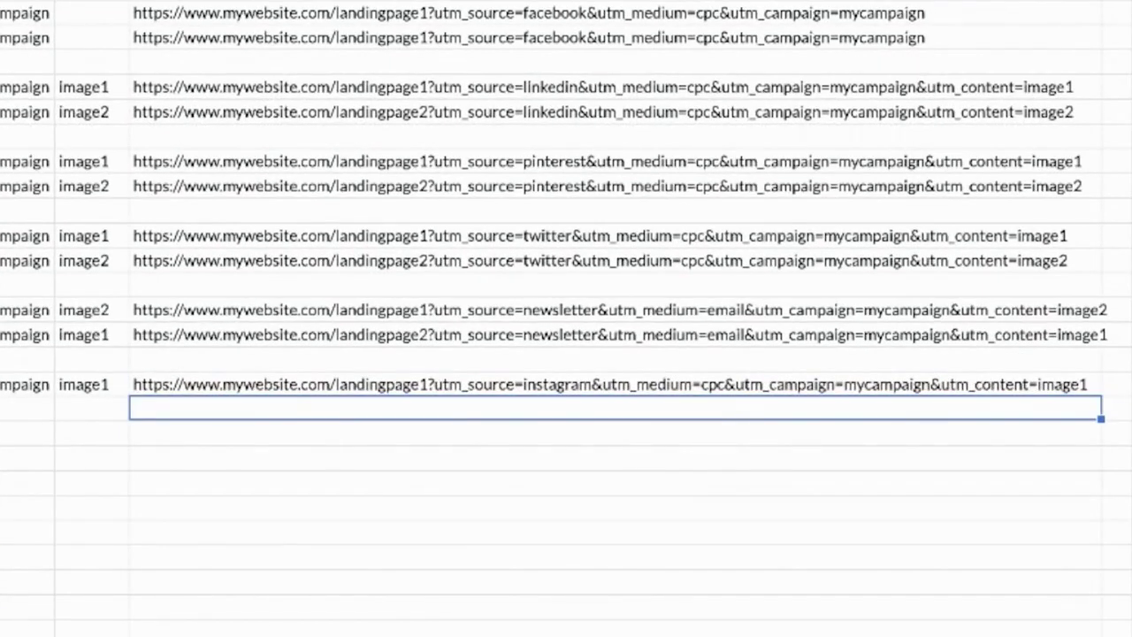
key(Up)
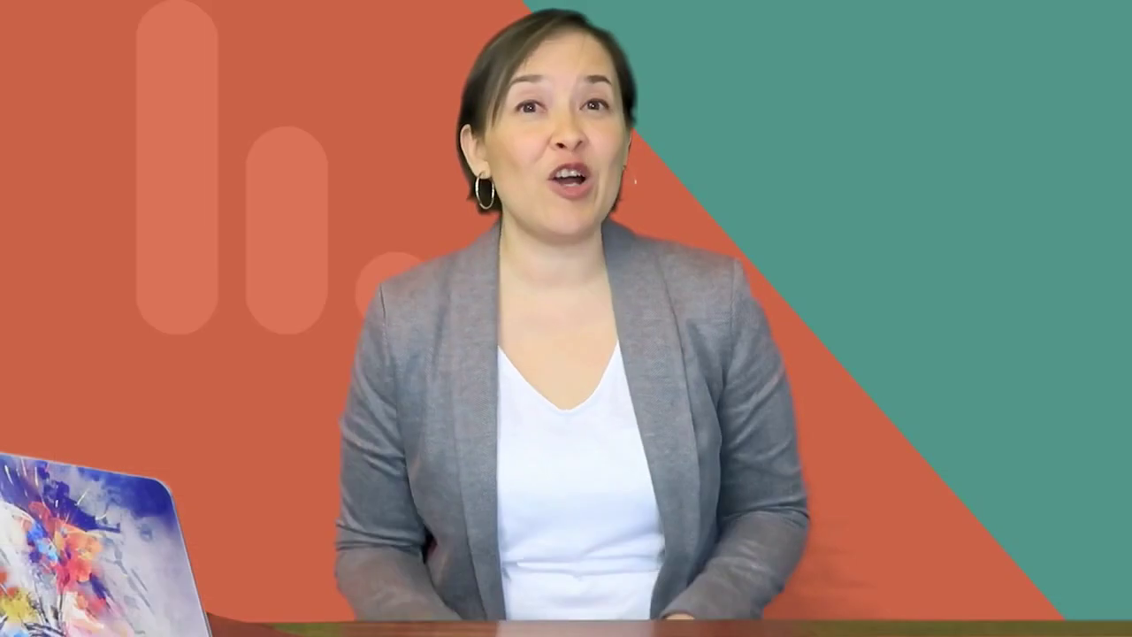